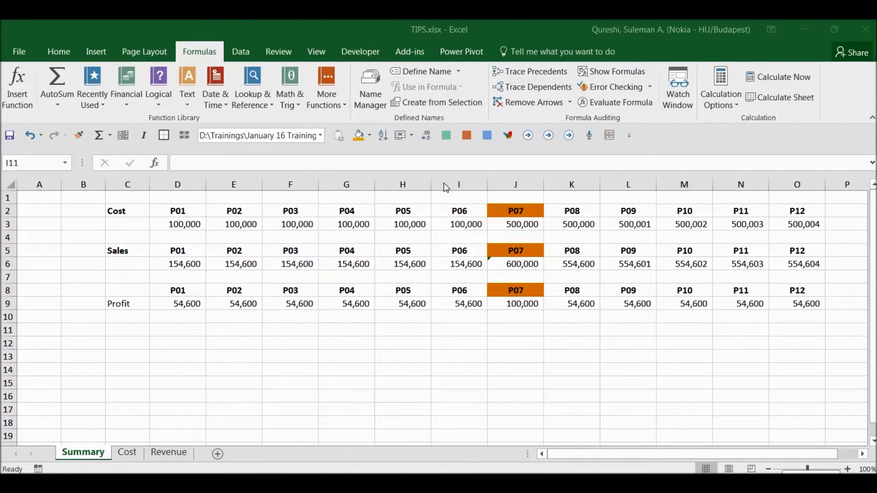
Glance at the file info page, then select Summary cells F8, I10, J10 and J9
click(20, 51)
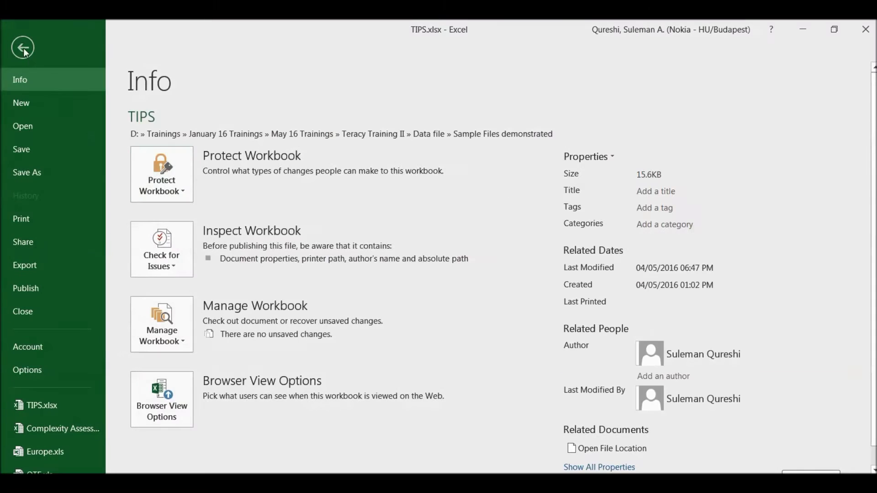
click(23, 48)
click(290, 291)
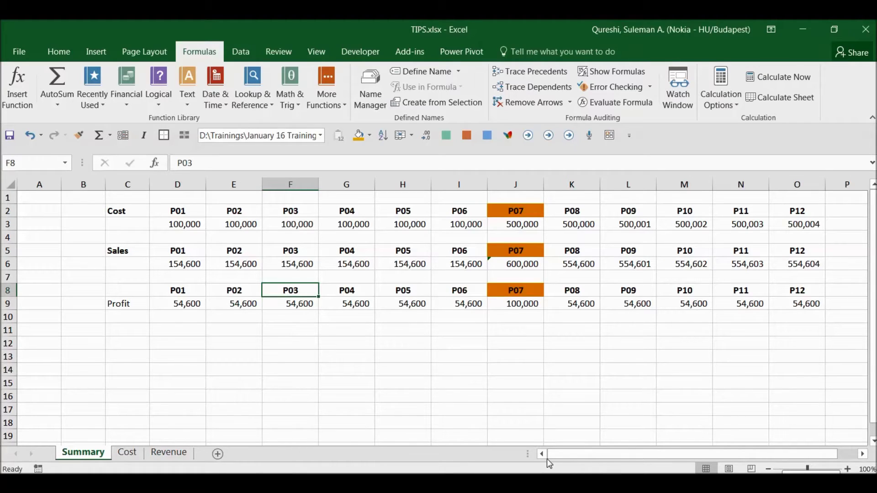
click(478, 316)
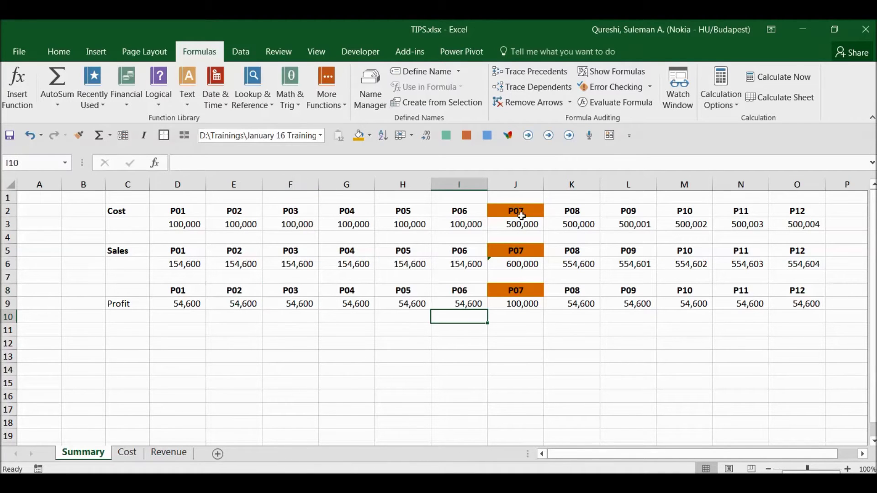
click(493, 315)
click(501, 304)
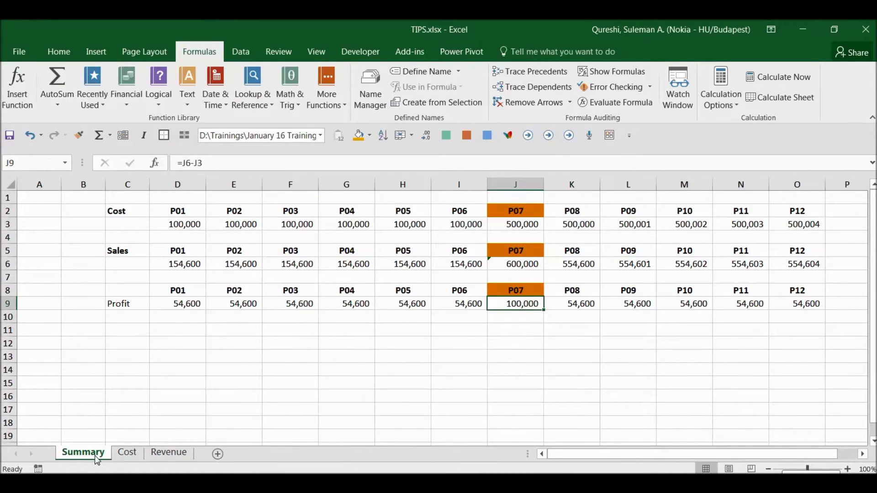
Look over the Cost and Revenue sheets, then inspect the Summary P07 formulas in J6, J9 and J3
click(127, 453)
click(169, 453)
click(82, 453)
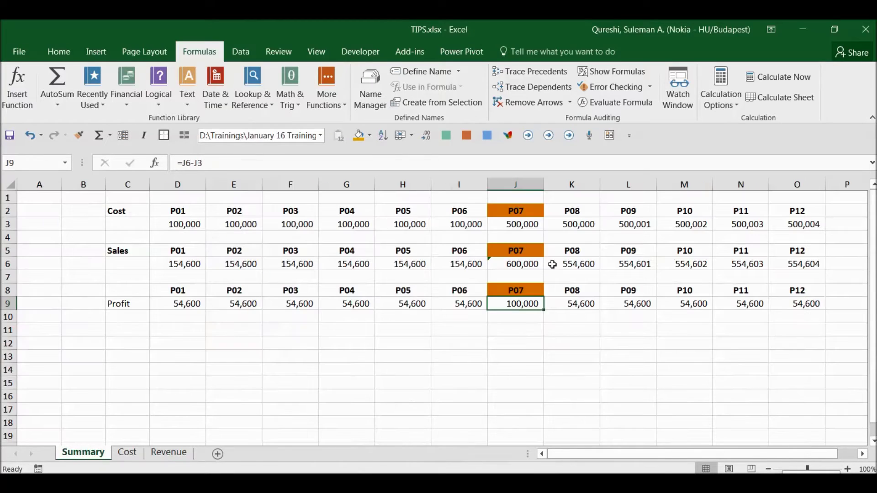
click(524, 264)
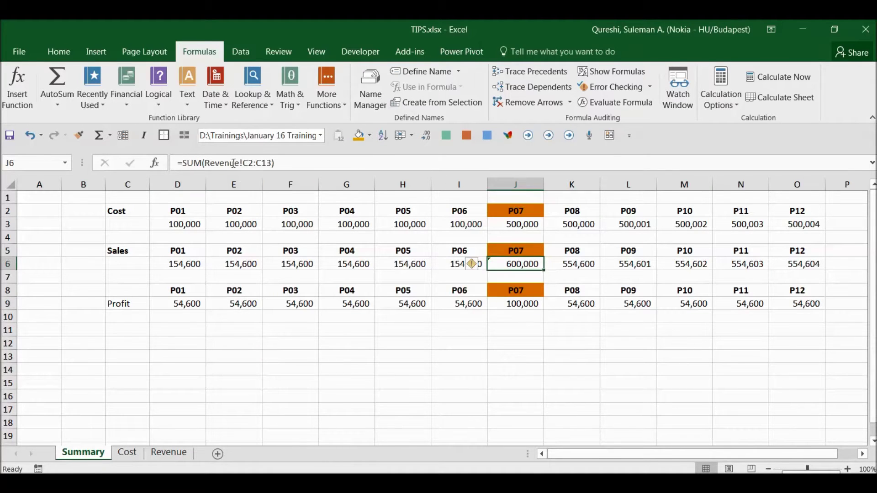
click(519, 301)
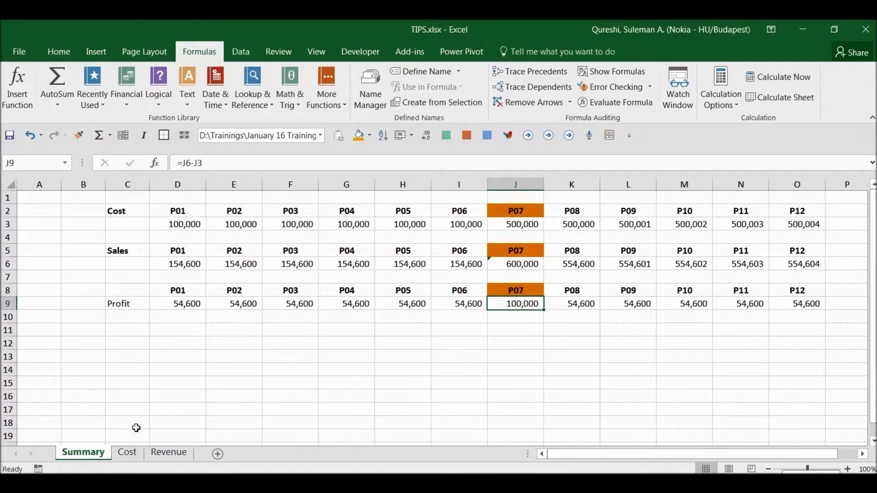
click(531, 224)
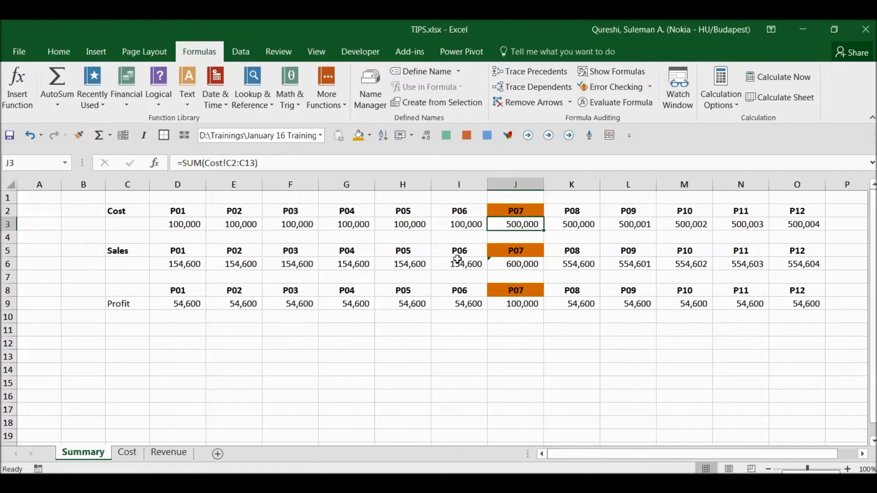
Check Cost cell C12, then recheck the Summary P07 profit J9 and cost J3 formulas
click(119, 454)
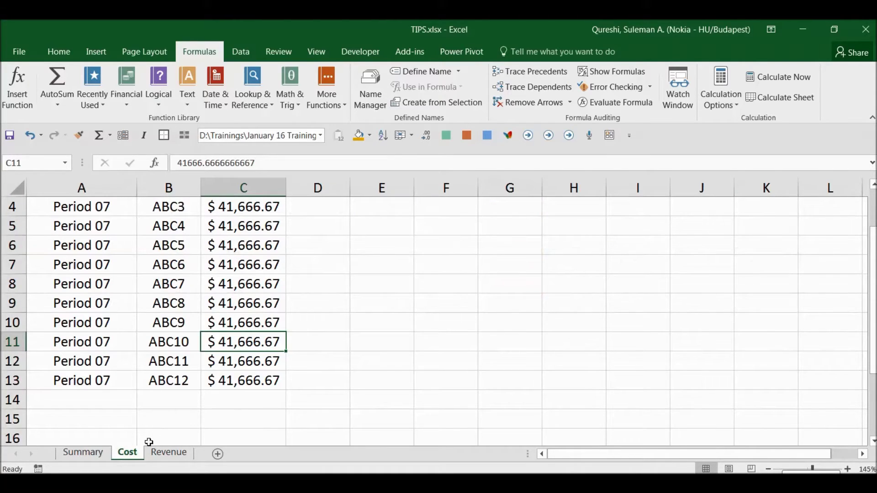
click(221, 361)
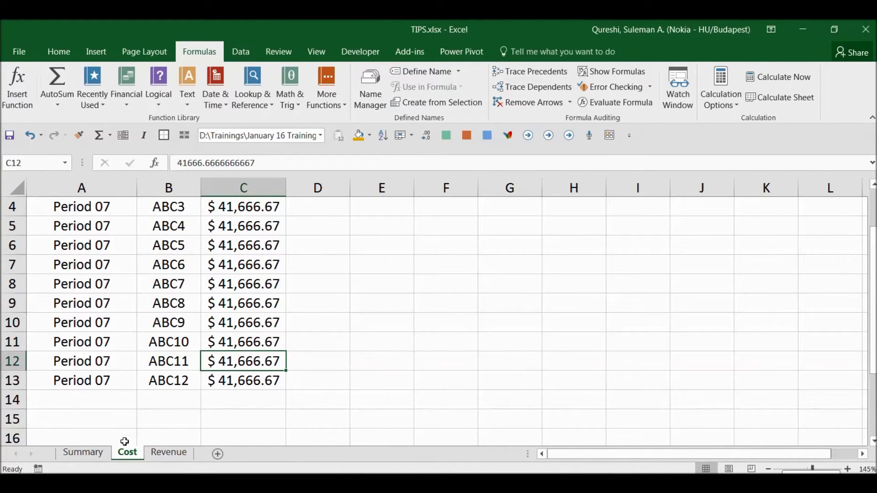
click(102, 451)
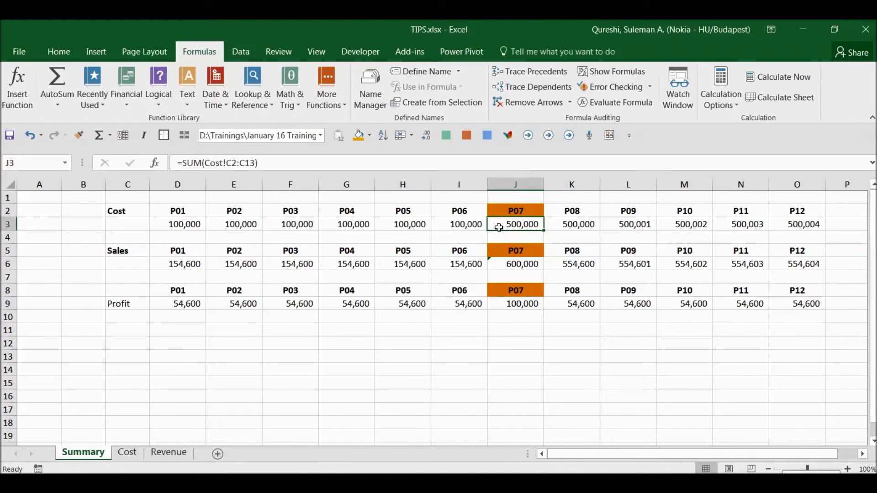
click(525, 305)
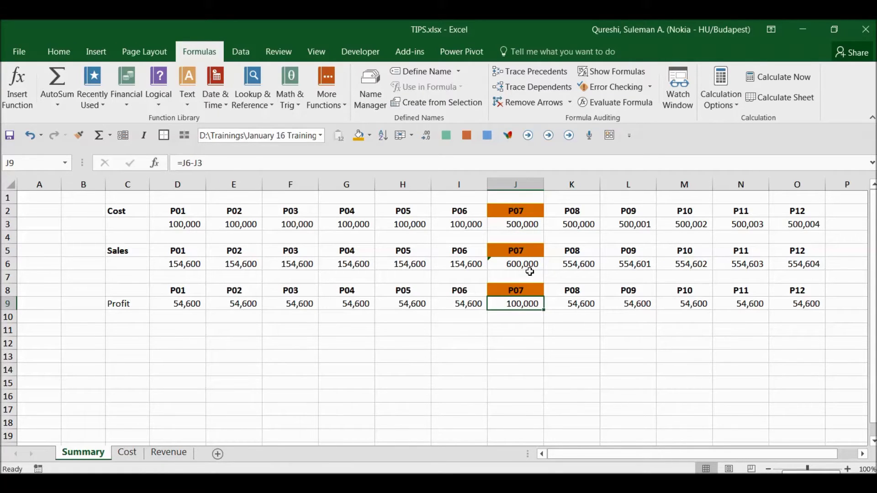
click(527, 223)
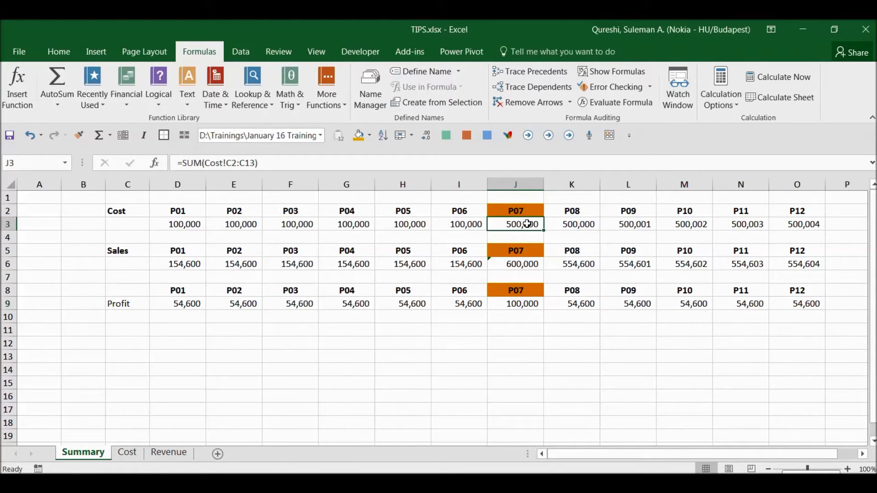
Glance at Cost, then review Summary P07 cells J5, J6, J3 and J9
click(123, 456)
key(ctrl+Page_Up)
click(519, 250)
click(514, 264)
click(524, 224)
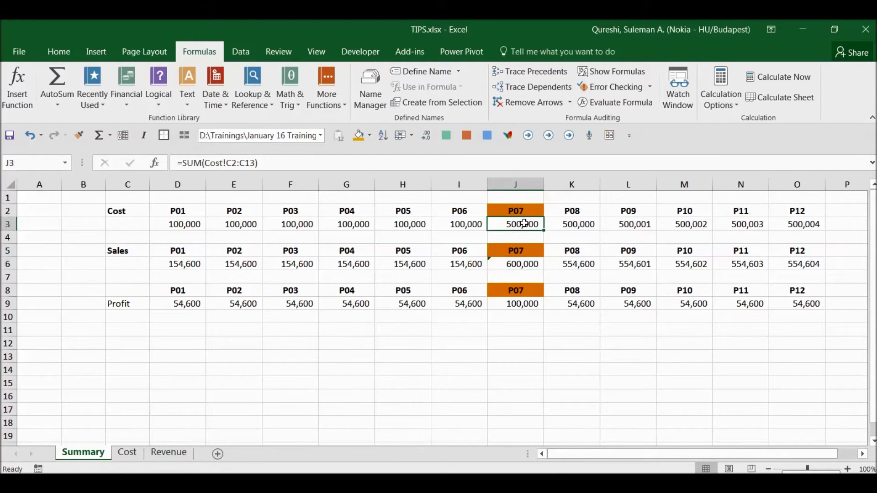
click(516, 303)
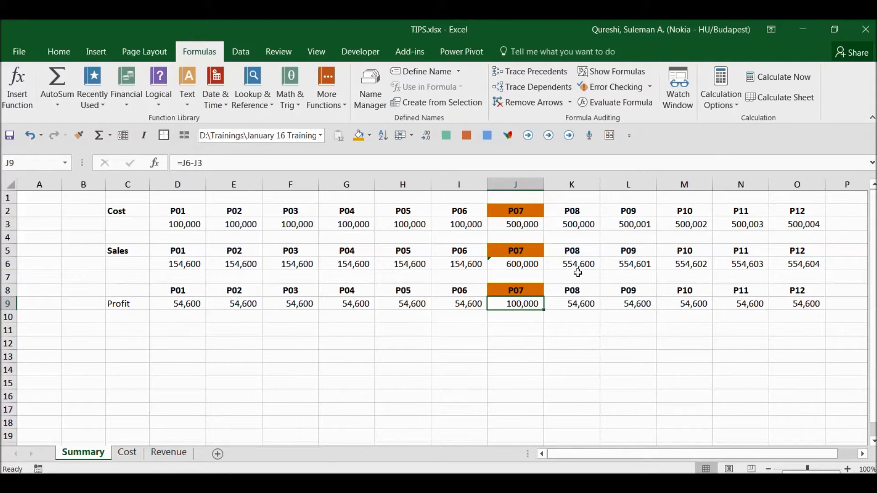
Set ABC9's cost in Cost!C10 to $100,000.00 and confirm Summary shows P07 cost 558,333 and profit 41,667
click(127, 454)
click(249, 341)
click(249, 323)
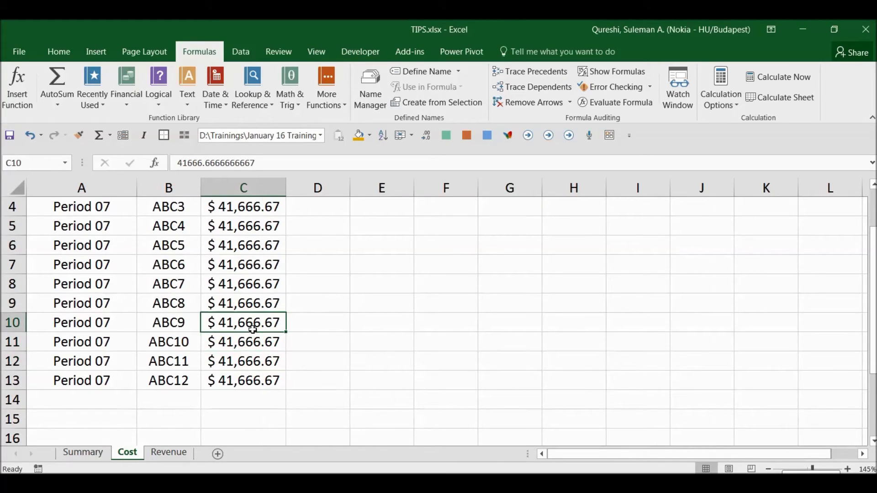
text(1000000)
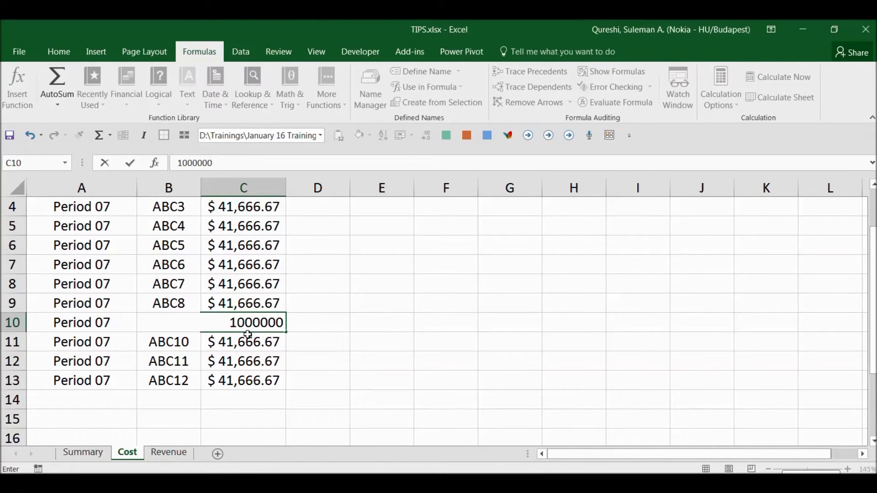
key(Return)
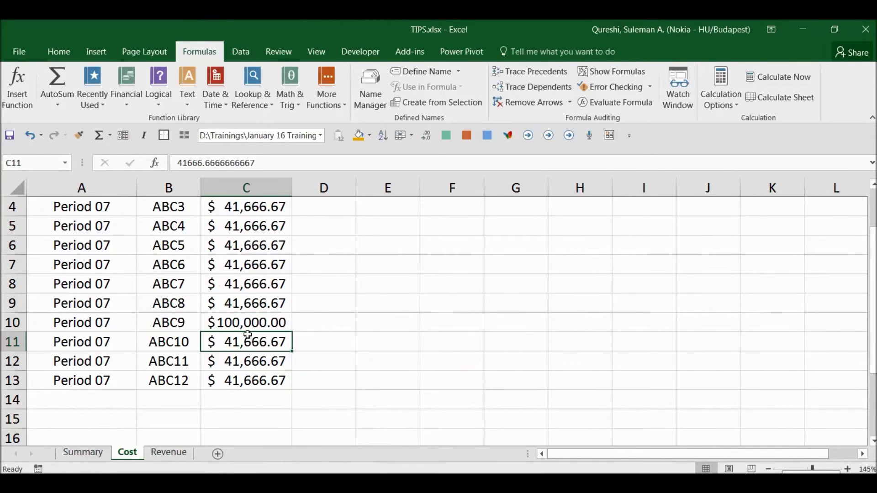
click(91, 453)
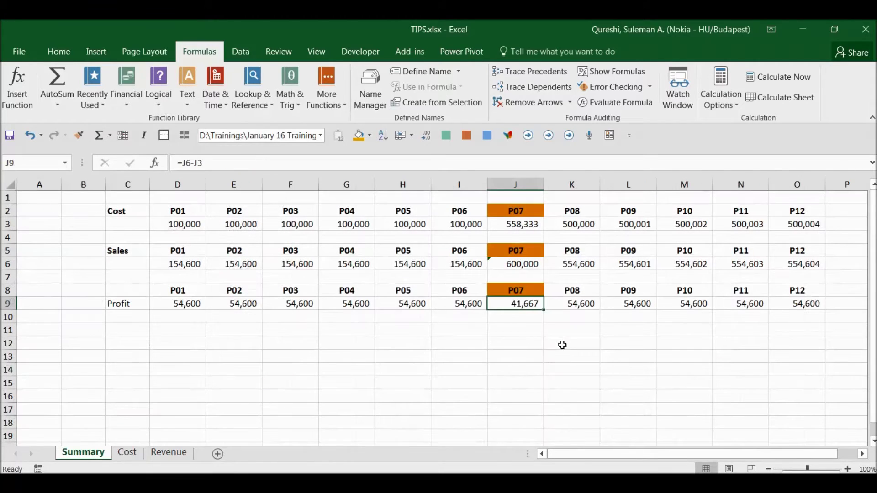
click(127, 452)
click(265, 327)
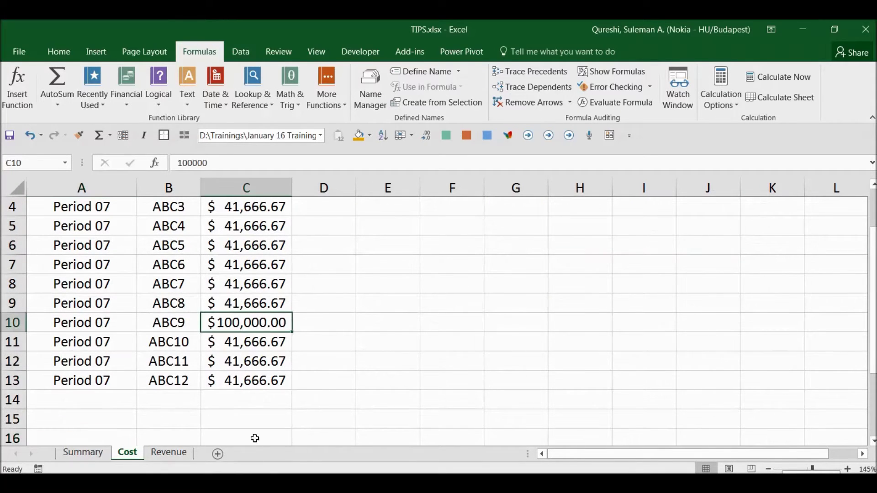
Change ABC12's revenue in Revenue!C13 to 150000 and view the updated P07 sales and profit
click(169, 452)
click(219, 323)
double_click(223, 325)
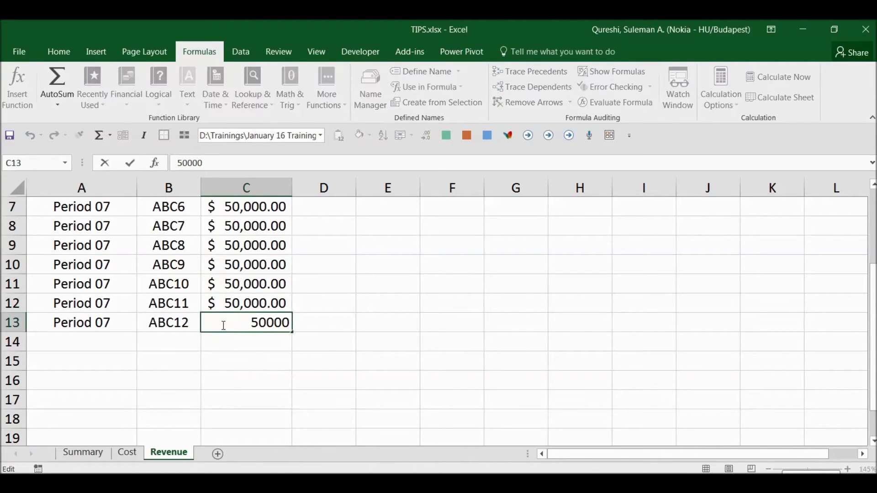
text(1)
key(Return)
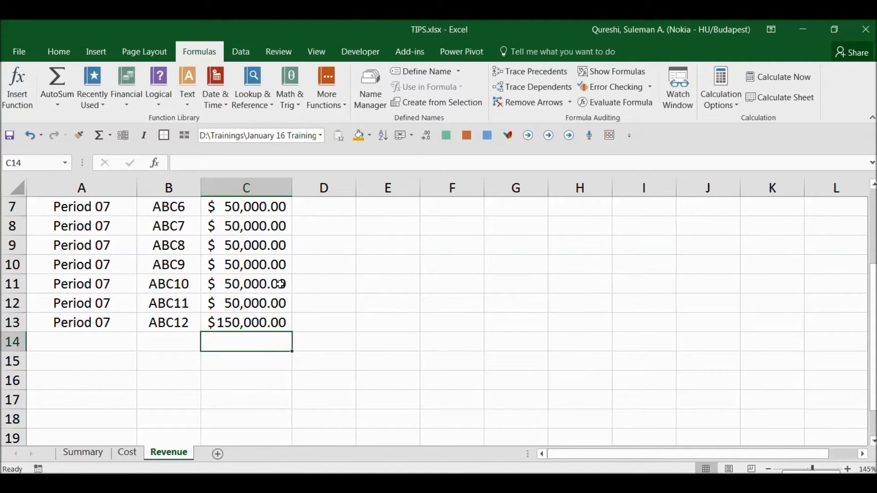
click(83, 453)
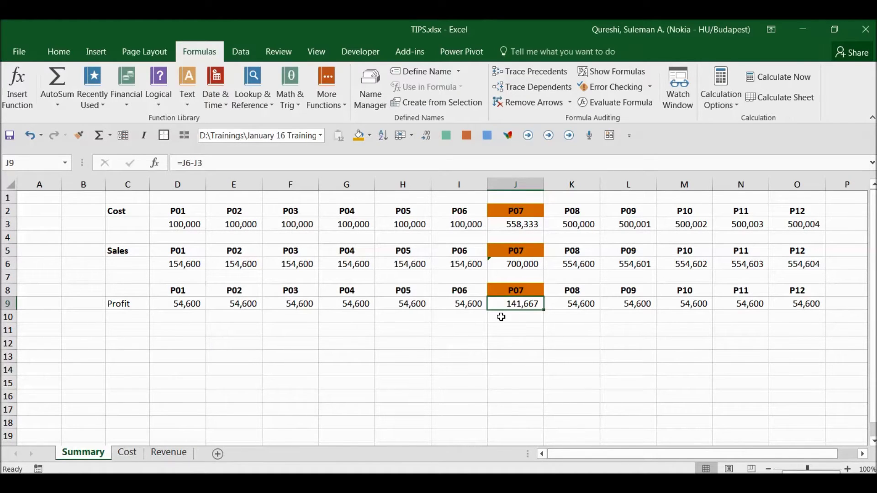
Undo the revenue and cost edits, returning Summary P07 to 500,000 cost and 100,000 profit
key(ctrl+Page_Down)
key(ctrl+Page_Down)
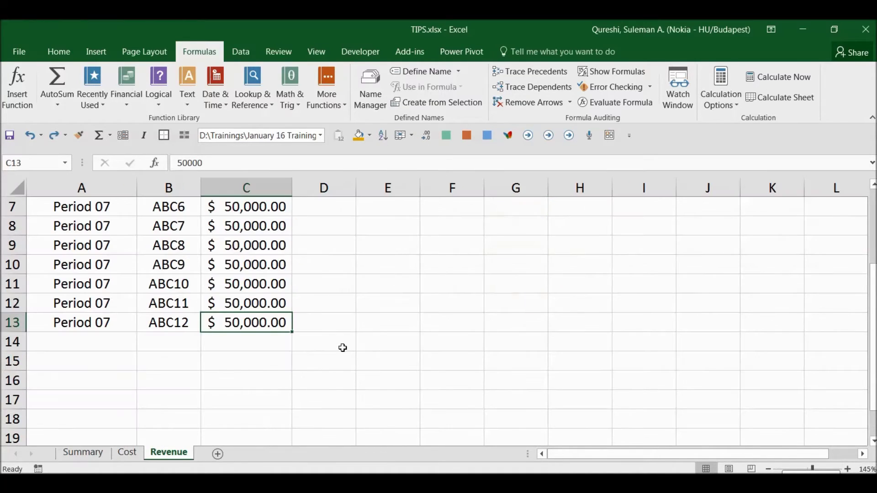
key(ctrl+Page_Up)
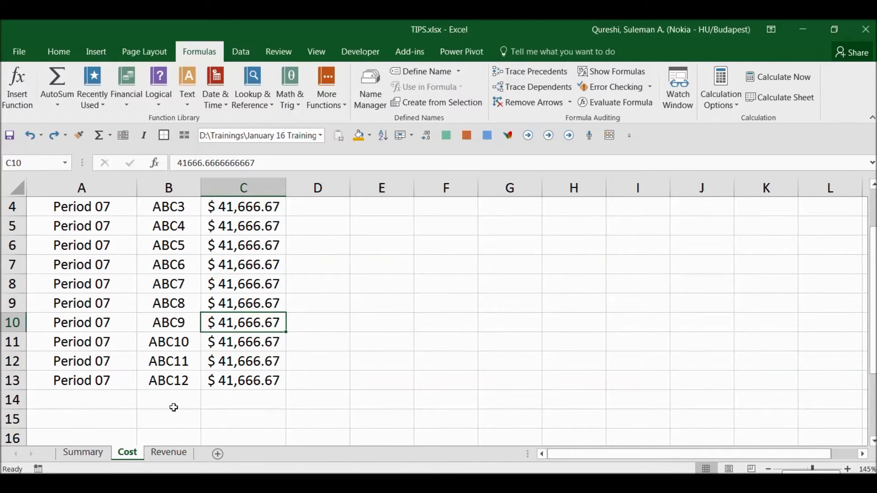
key(ctrl+Page_Up)
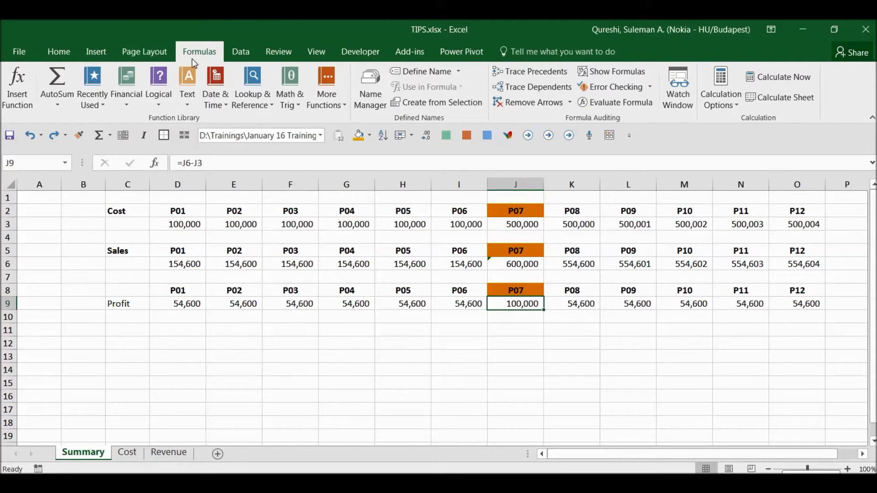
Open the Watch Window, delete the J9 and J3 watches, and select the J6 entry
click(676, 99)
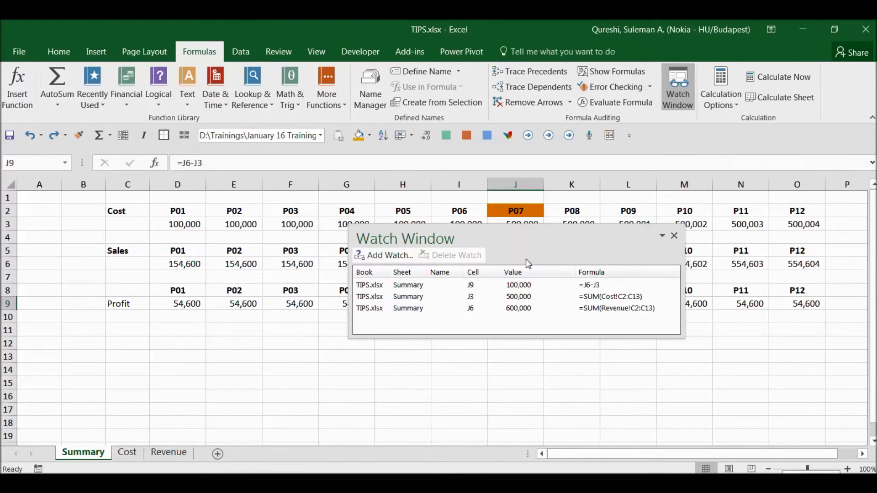
click(515, 287)
click(425, 255)
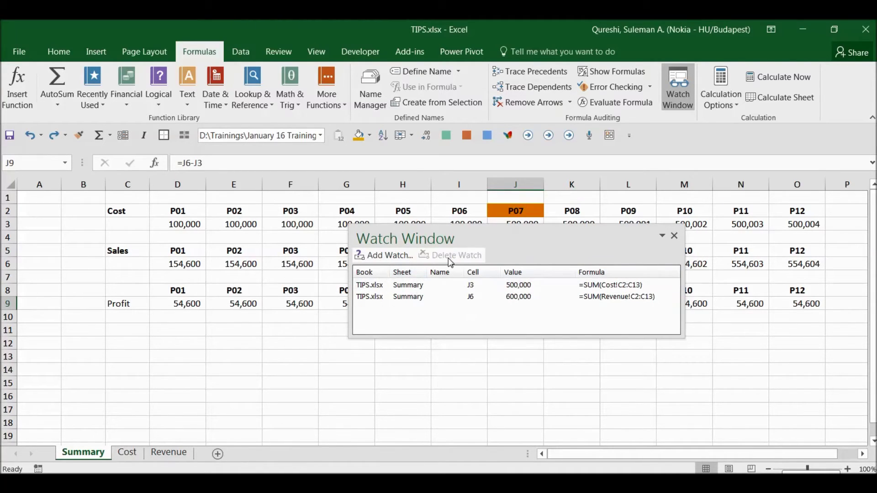
click(452, 285)
click(443, 255)
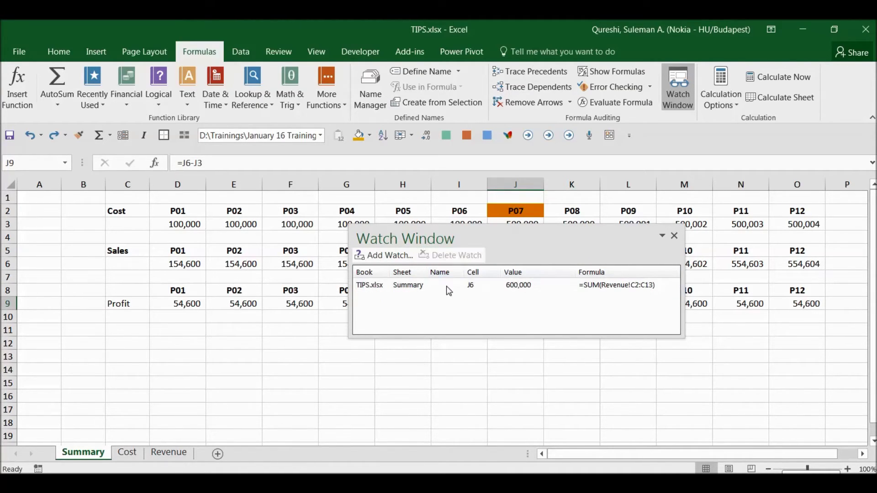
click(446, 286)
Replace the J6 watch with a Summary J9 watch and drag the Watch Window to the left
click(450, 256)
click(384, 255)
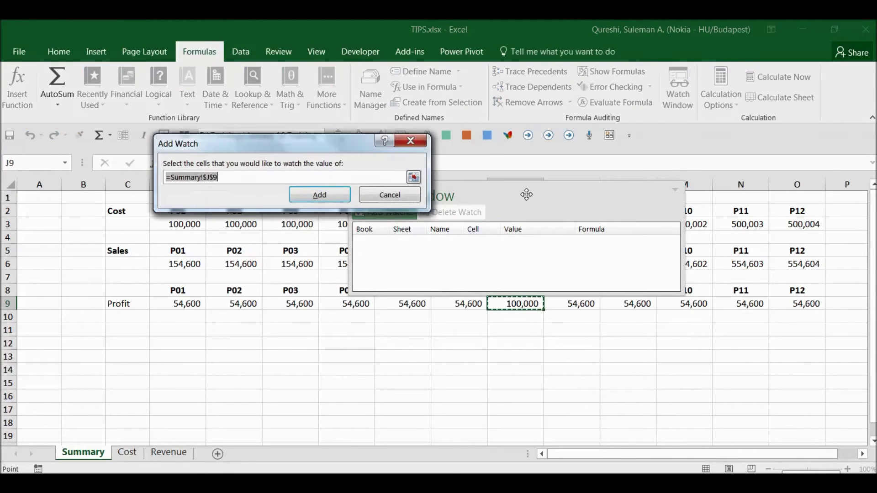
click(511, 305)
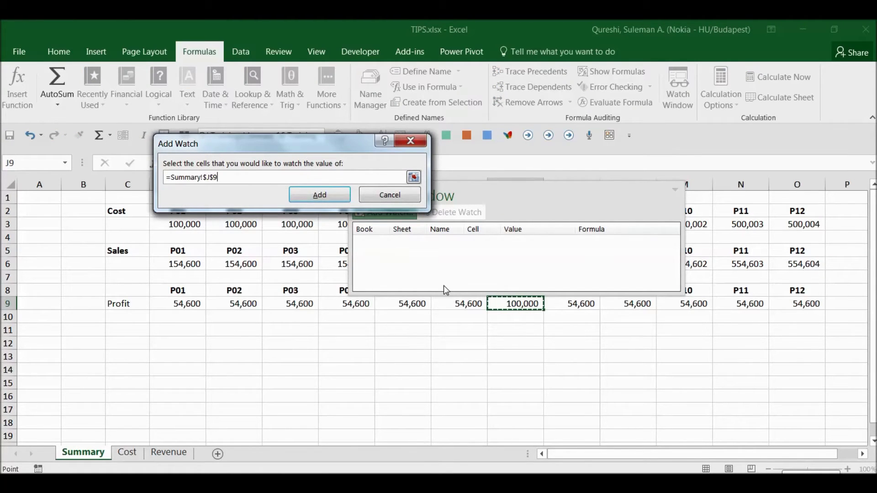
click(323, 196)
drag(517, 208, 198, 241)
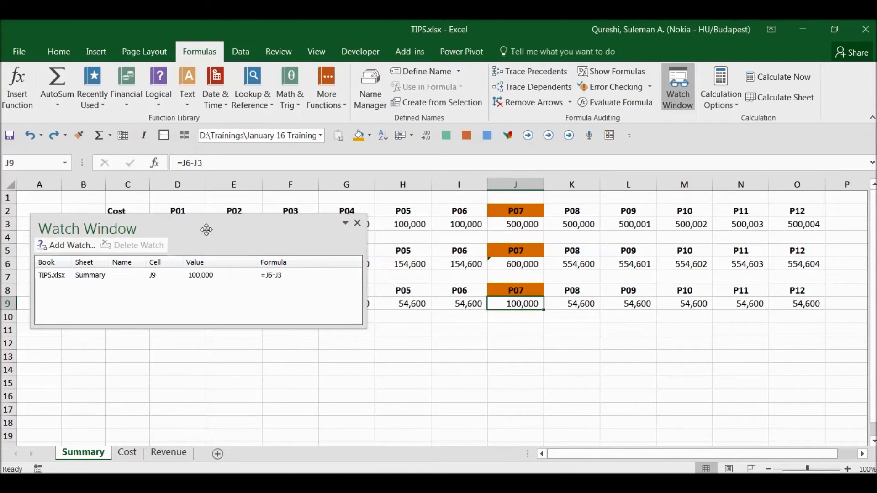
On the Cost sheet, dock the Watch Window across the full width and shrink it
click(127, 452)
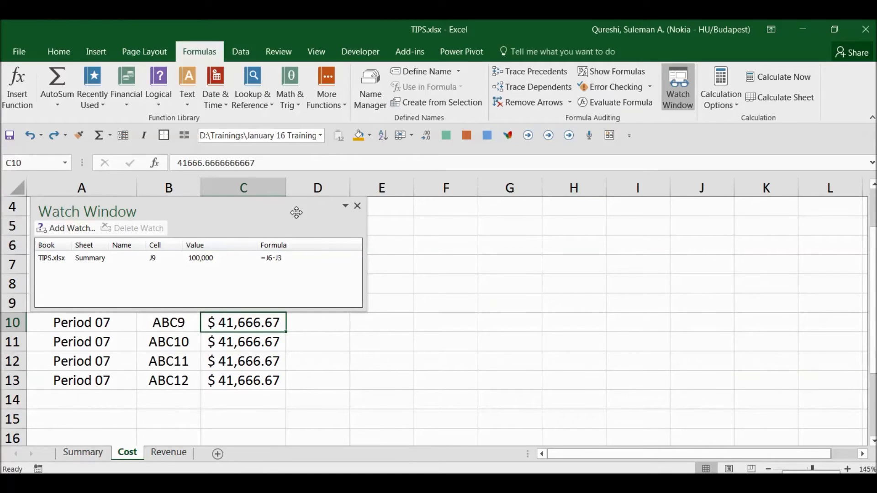
drag(263, 213, 274, 169)
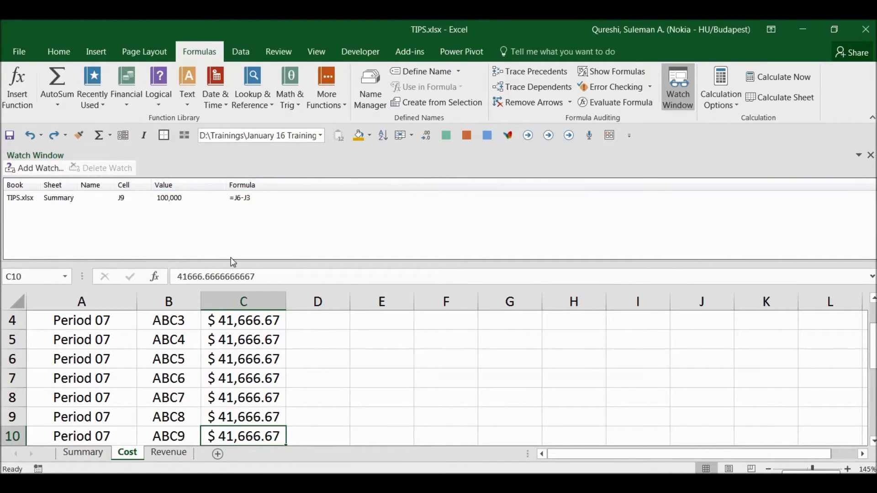
drag(231, 261, 234, 213)
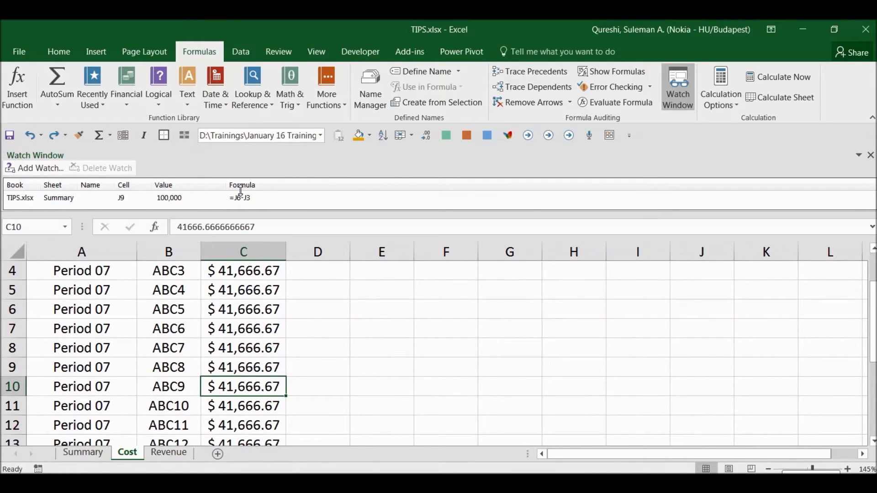
key(Down)
key(Down)
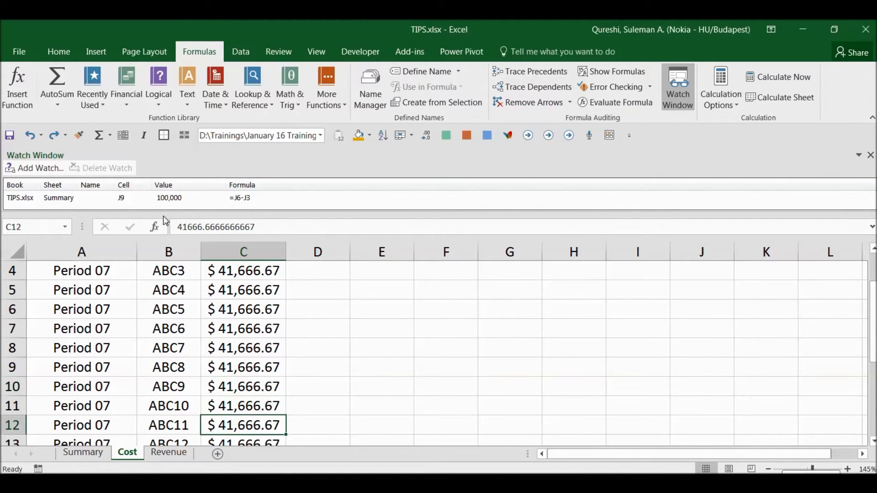
scroll(227, 370, down, 2)
scroll(235, 384, up, 1)
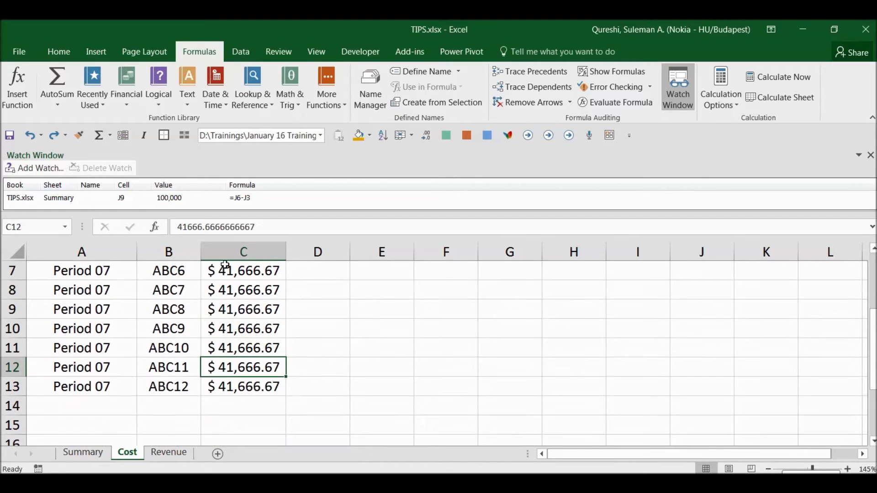
Set ABC12's cost in Cost!C13 to 0, lifting the watched J9 profit to 141,667
click(236, 389)
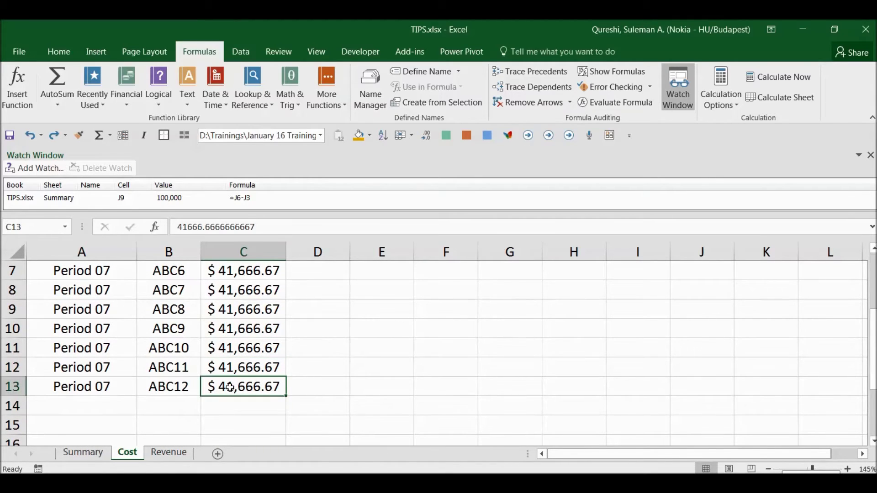
double_click(232, 388)
key(Return)
click(242, 384)
text(=)
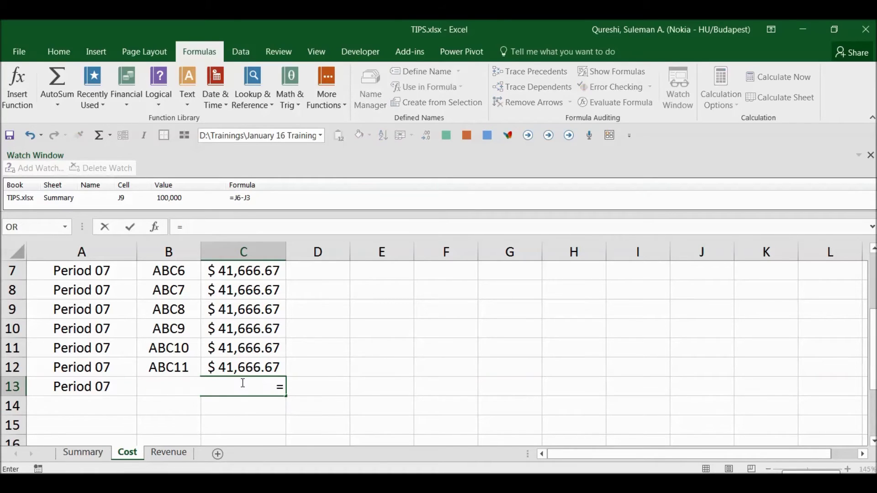
key(BackSpace)
text(-)
key(BackSpace)
text(0)
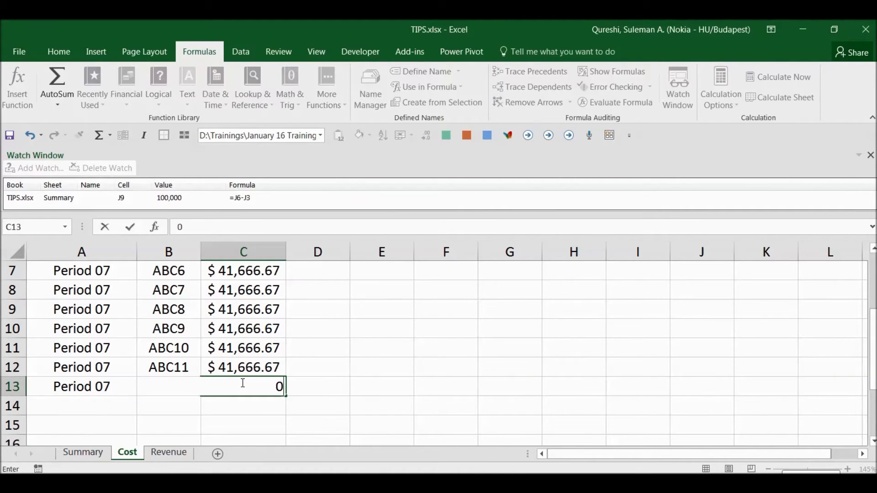
key(Return)
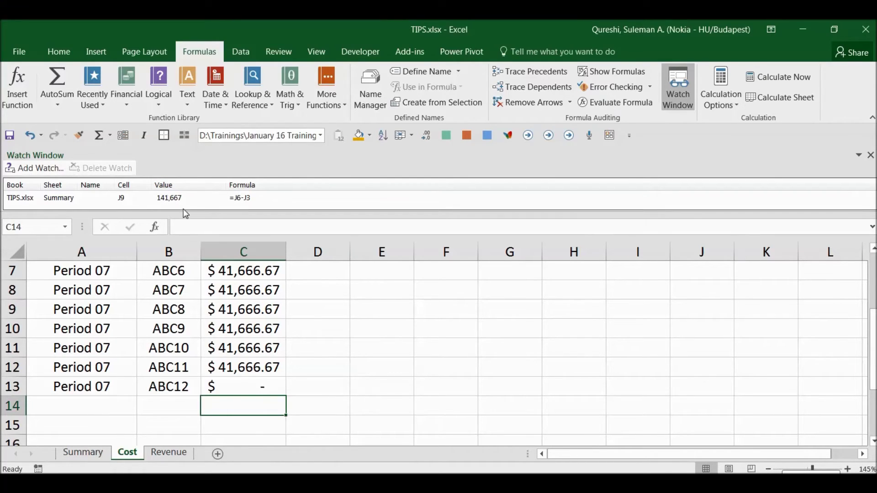
click(170, 453)
Change ABC12's revenue in Revenue!C13 to 150000
drag(237, 387, 247, 357)
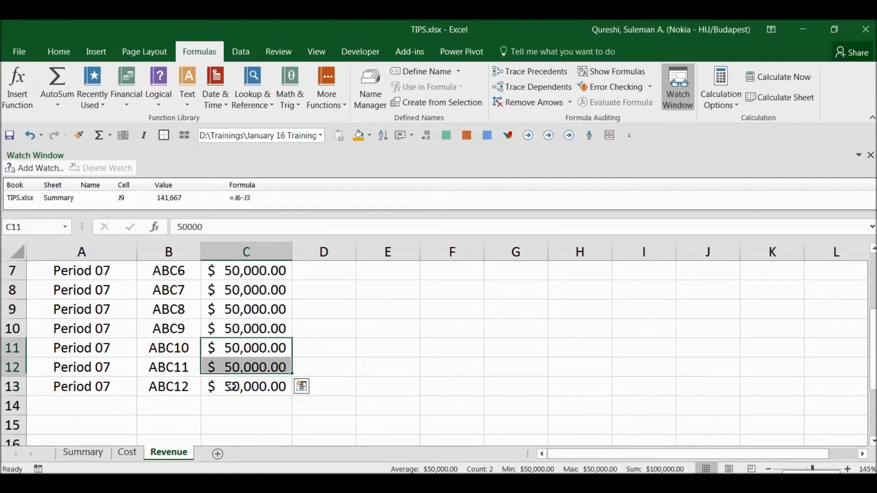
click(224, 389)
double_click(224, 389)
text(150000)
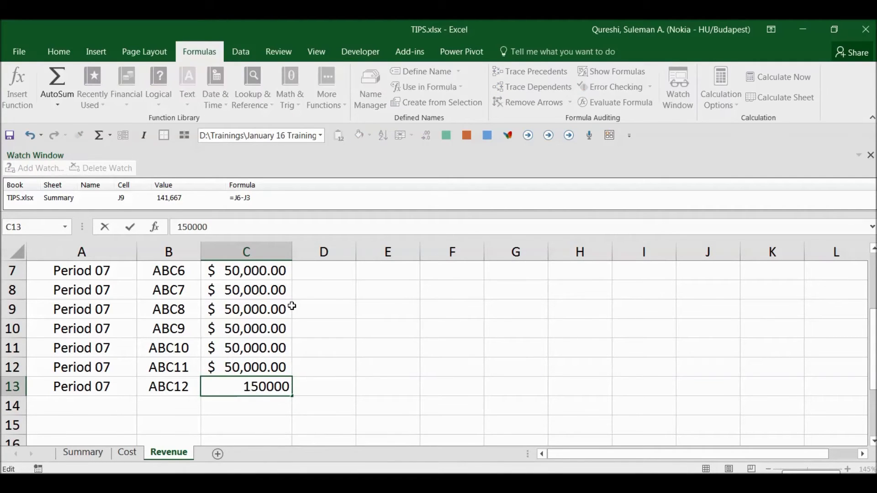
key(Return)
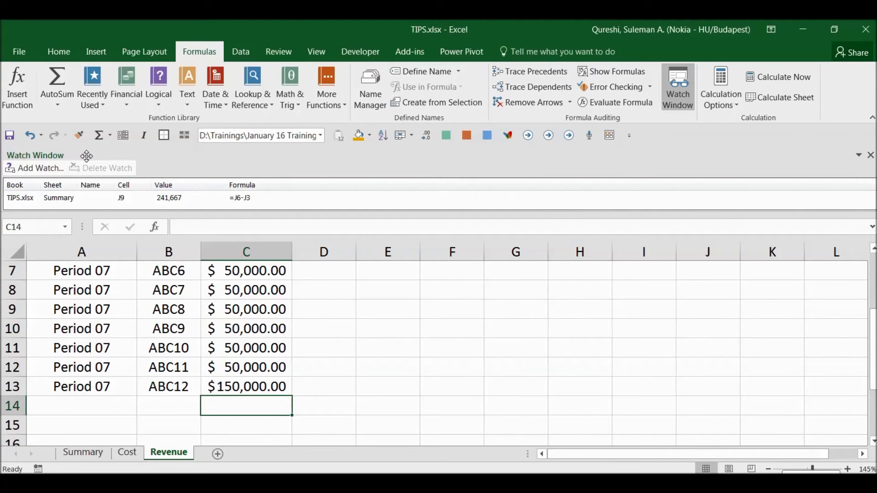
Float the Watch Window and set Revenue!C13 to 100000, raising watched J9 to 191,667
drag(89, 156, 501, 238)
click(183, 323)
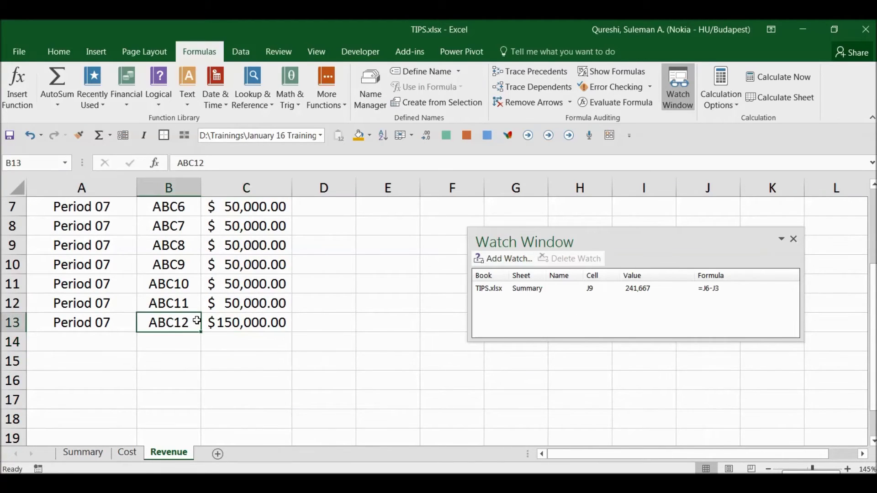
click(230, 324)
double_click(249, 321)
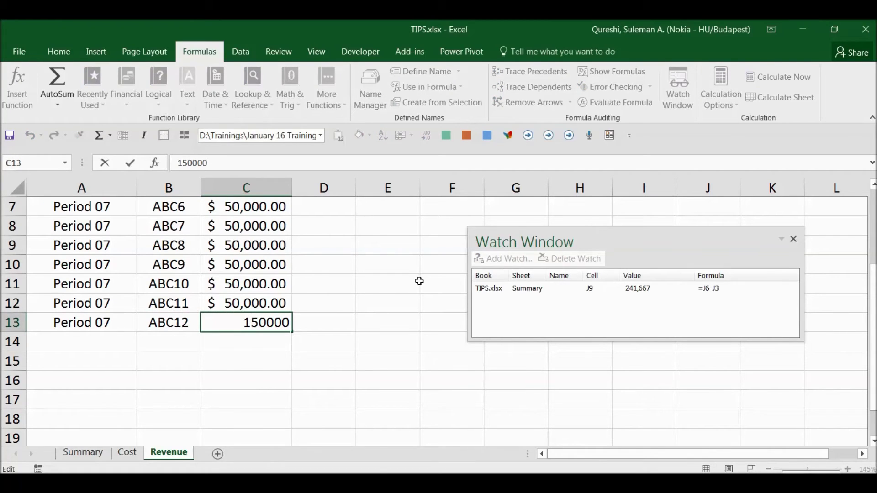
key(Delete)
text(0)
key(Return)
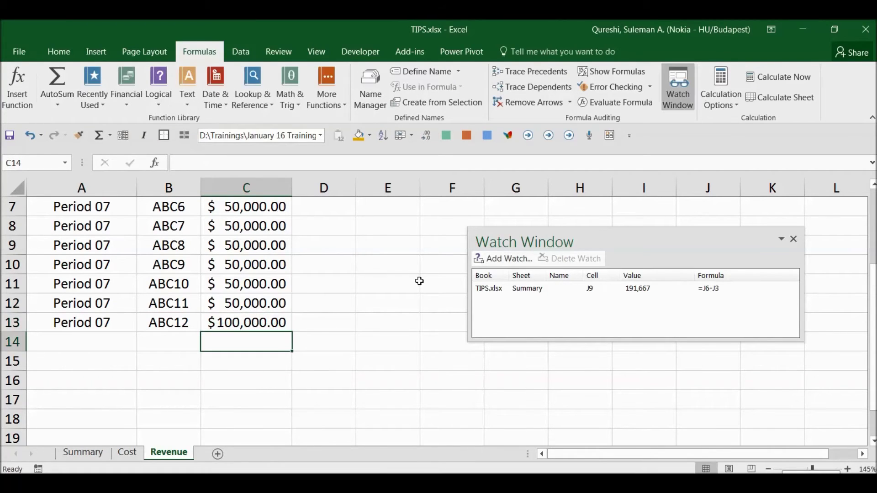
click(128, 452)
click(153, 453)
Show Summary, move the Watch Window off the profit table, then close and reopen it
click(82, 453)
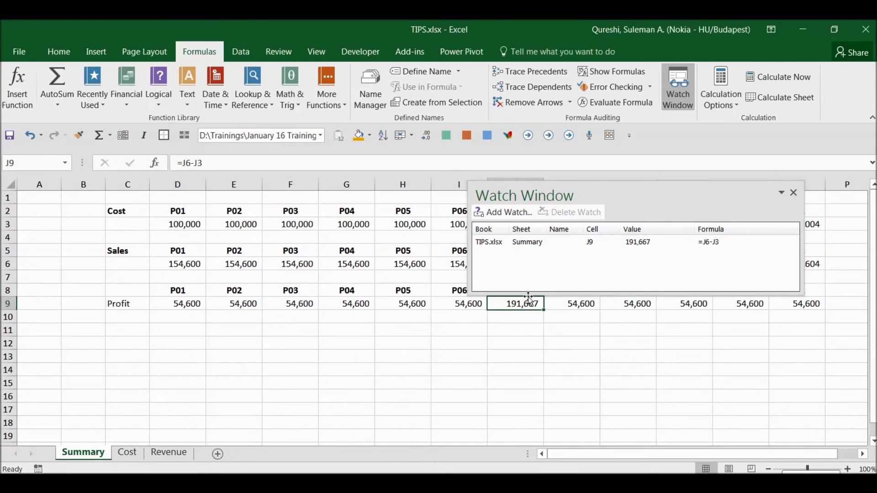
drag(593, 193, 422, 181)
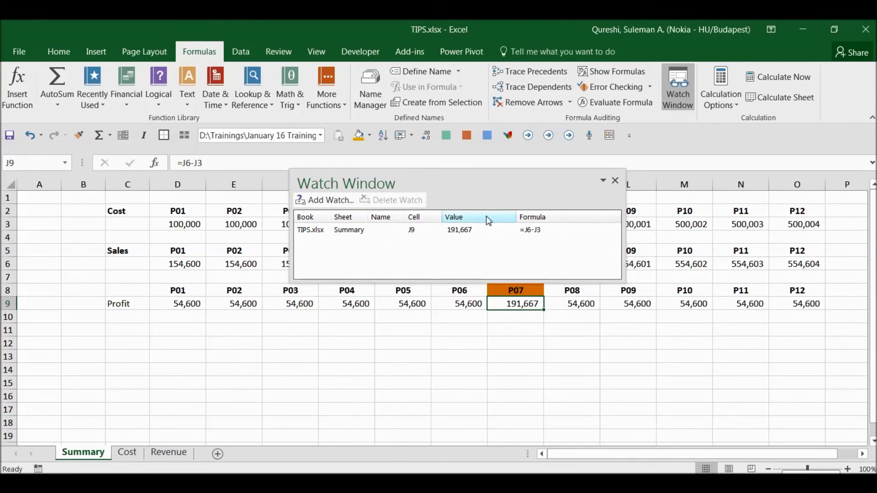
drag(500, 184, 467, 185)
click(585, 183)
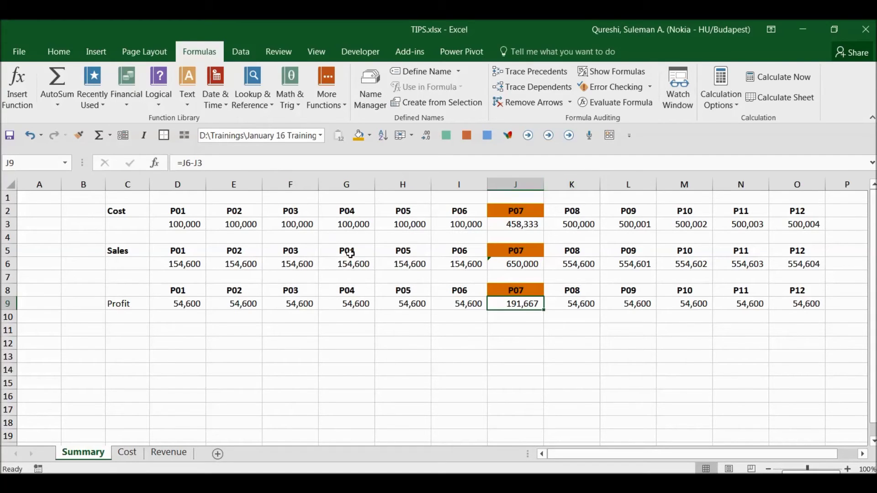
click(681, 100)
Delete the J9 watch and dock the now-empty Watch Window across the window
click(366, 231)
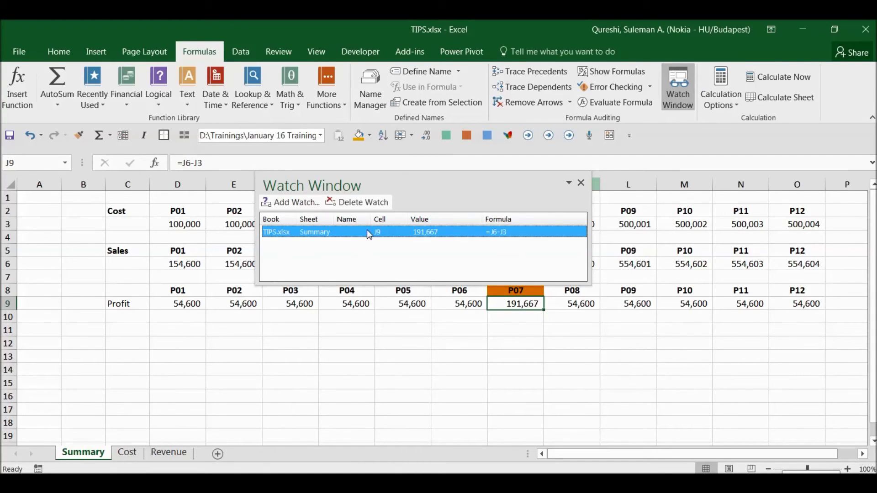
click(354, 204)
drag(415, 190, 359, 168)
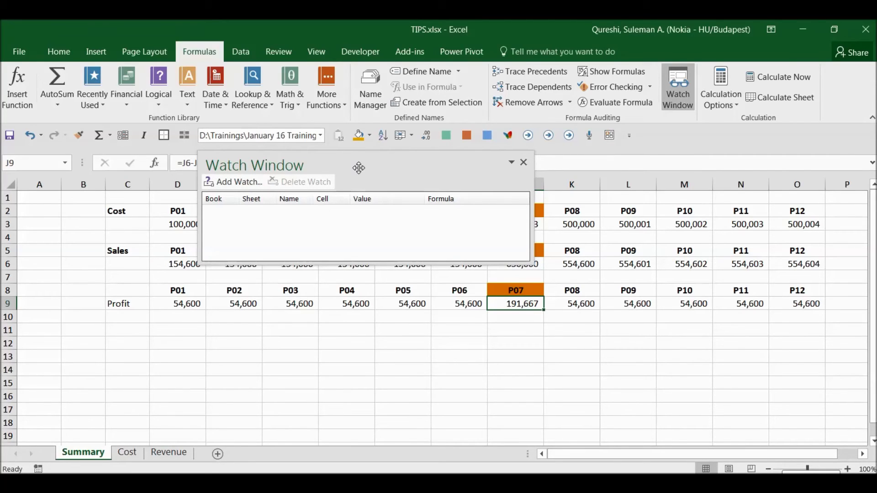
double_click(361, 168)
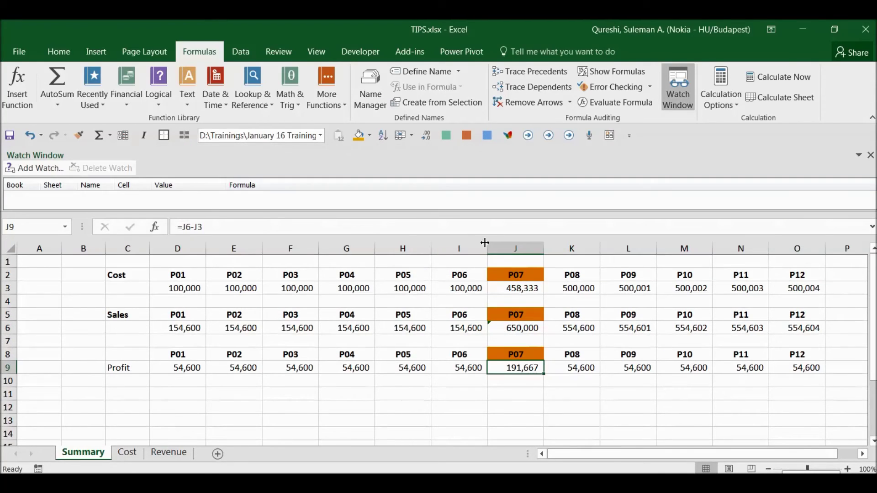
Add watches on Summary J9, J6 and J3 together and enlarge the pane to list all three
click(33, 168)
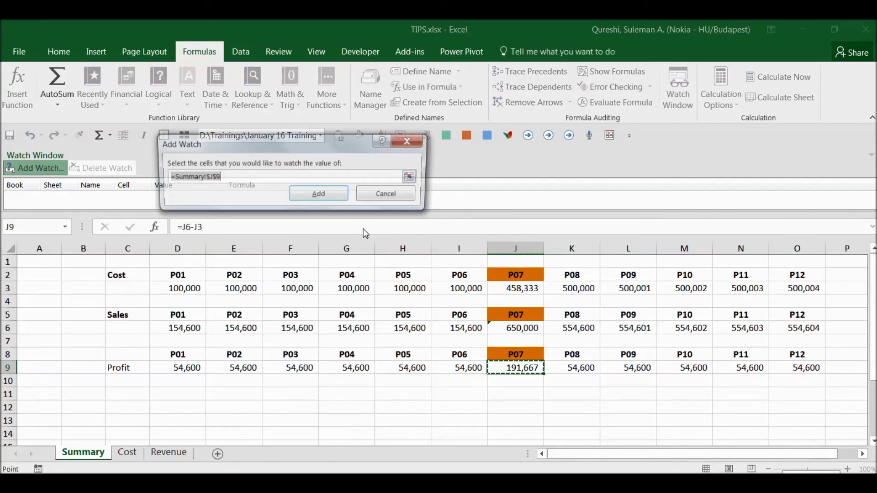
ctrl+click(521, 327)
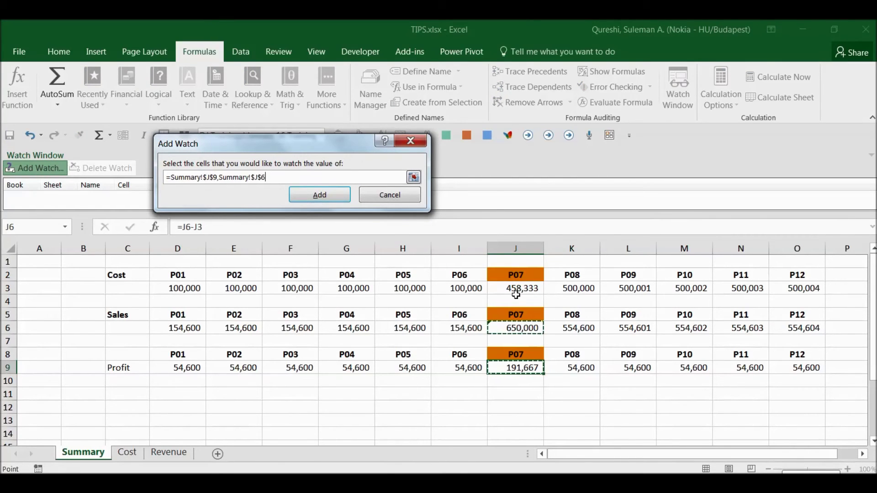
ctrl+click(515, 288)
click(319, 193)
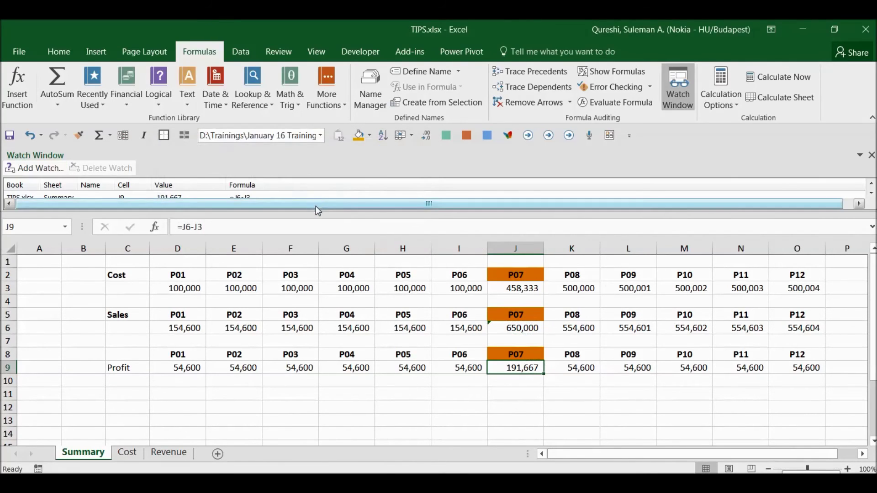
drag(315, 210, 274, 242)
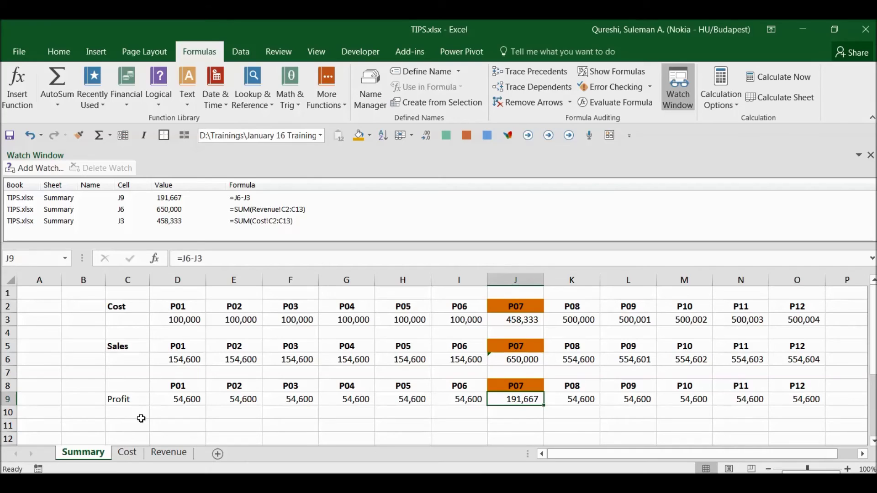
Enter 10000 as ABC12's cost in Cost!C13, making watched J3 468,333 and J9 181,667
click(130, 454)
click(236, 412)
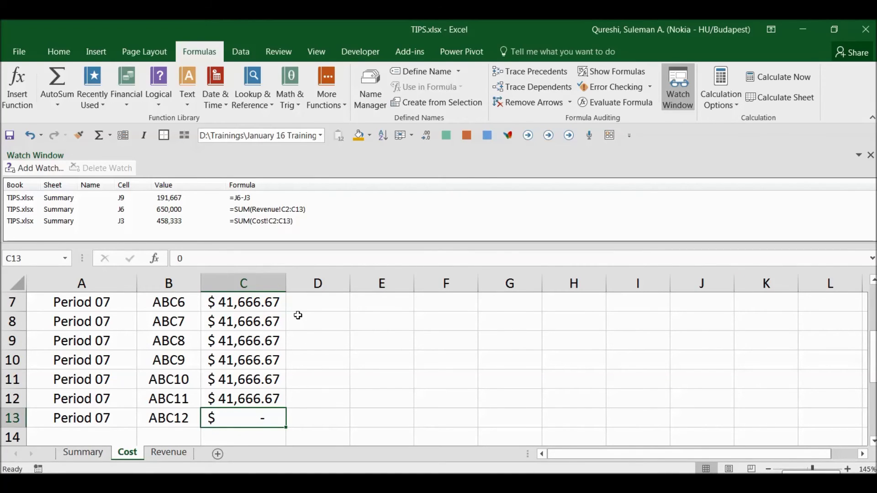
text(10000)
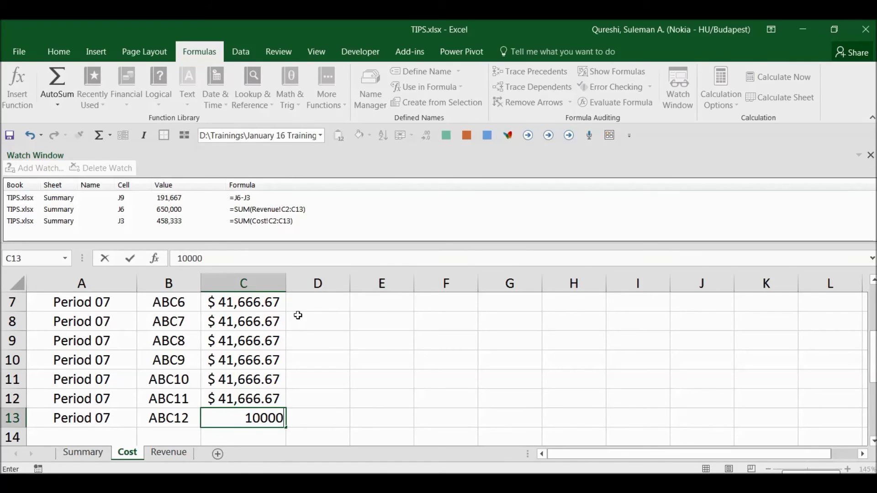
key(Return)
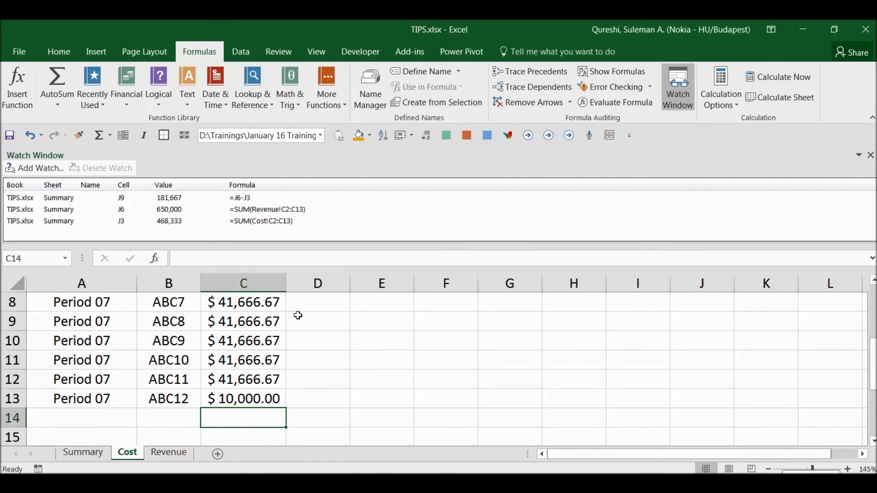
Change Revenue!C13 from 100000 to 10000, shrink the watch pane, and show Summary (J6 560,000, J9 91,667)
click(169, 453)
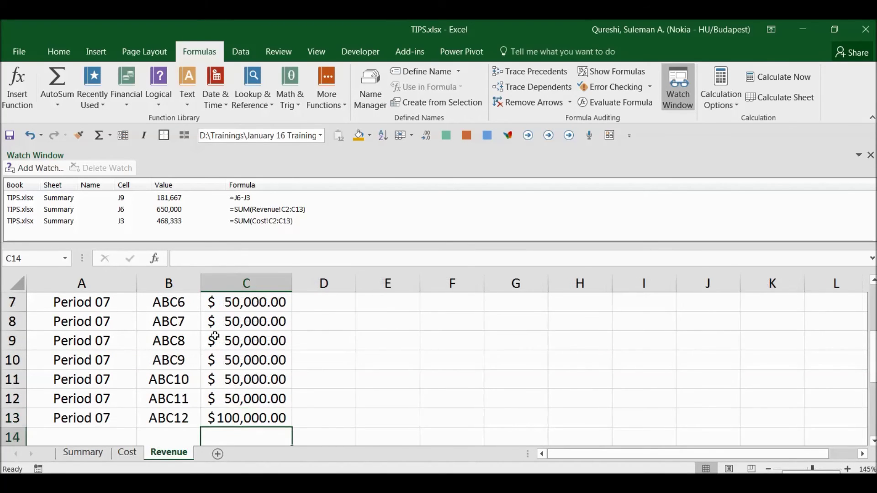
click(222, 417)
double_click(244, 419)
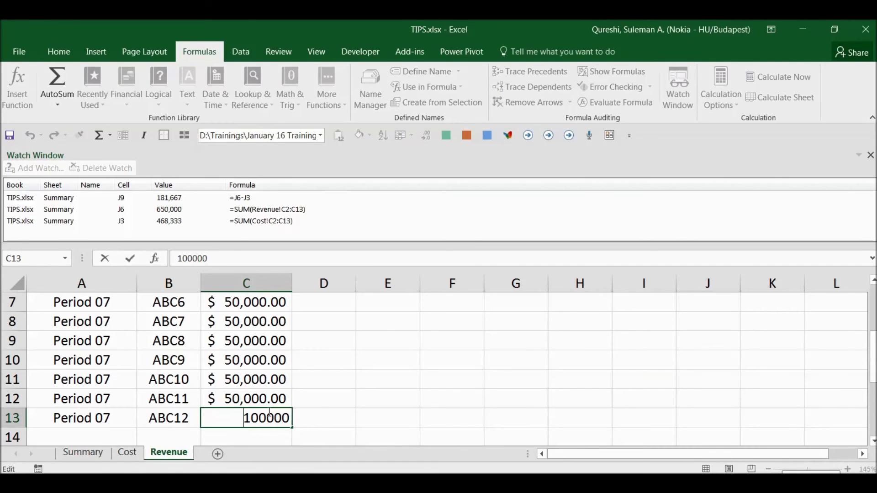
key(Delete)
key(Return)
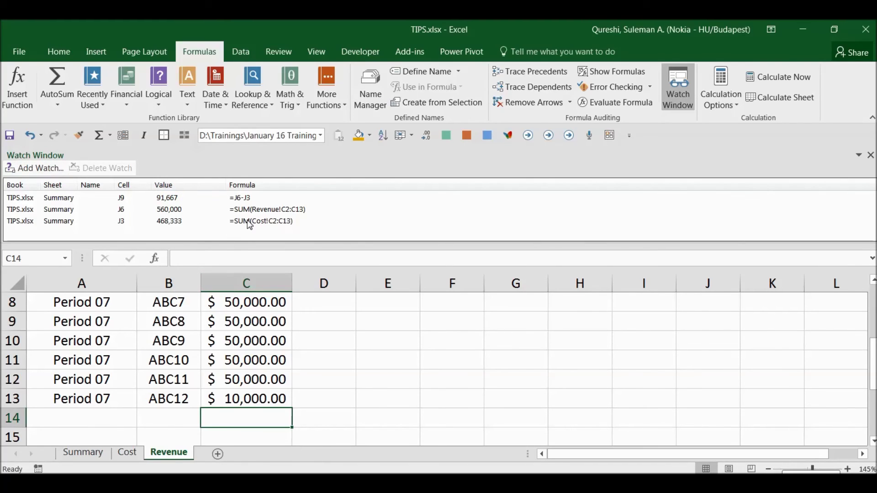
drag(244, 242, 246, 232)
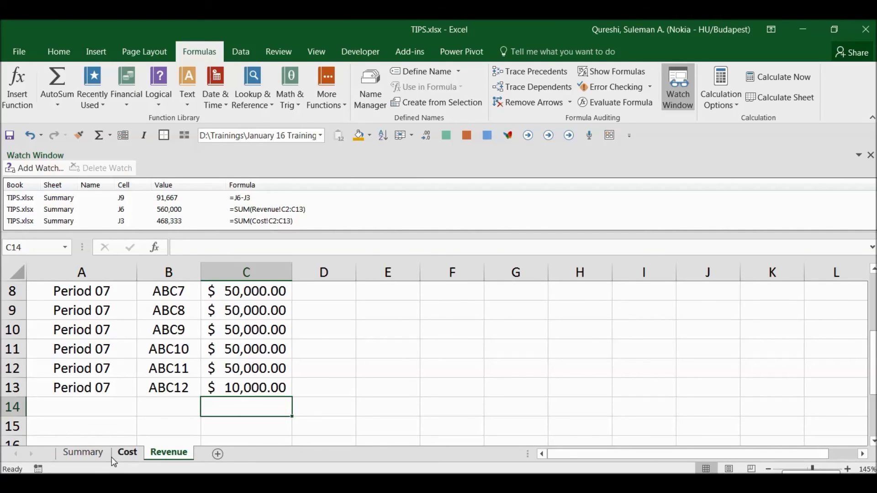
click(85, 453)
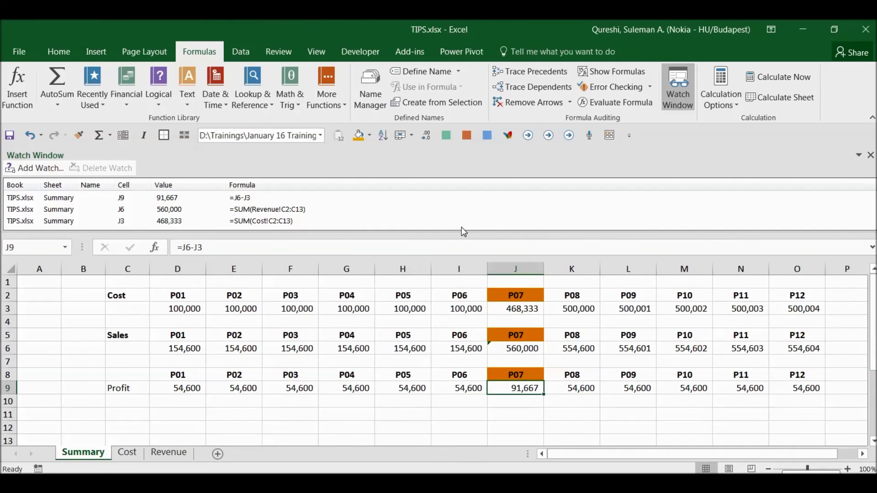